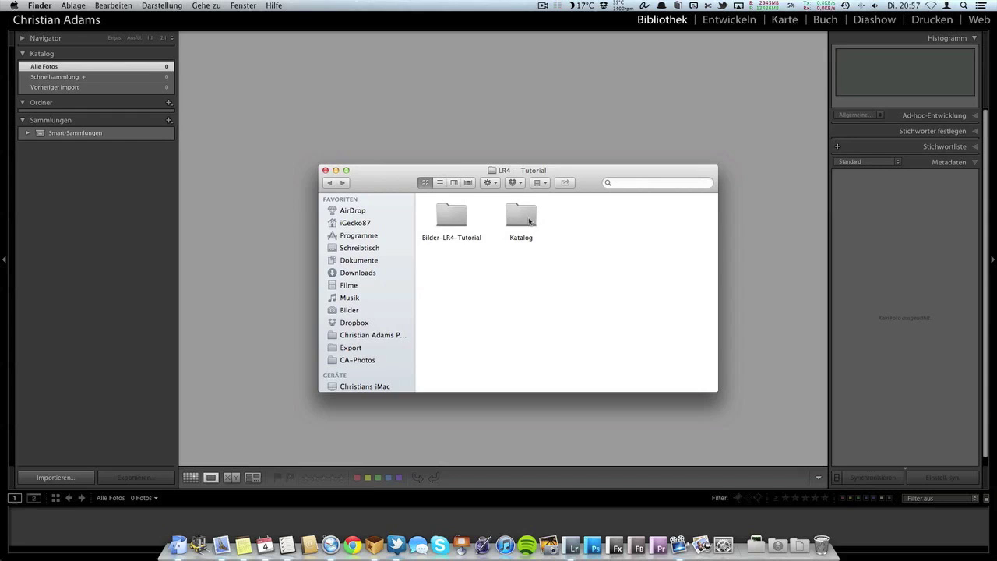
In Finder, open Katalog, then its LightroomTutorialKatalog folder to show the .lrcat and related files
double_click(530, 219)
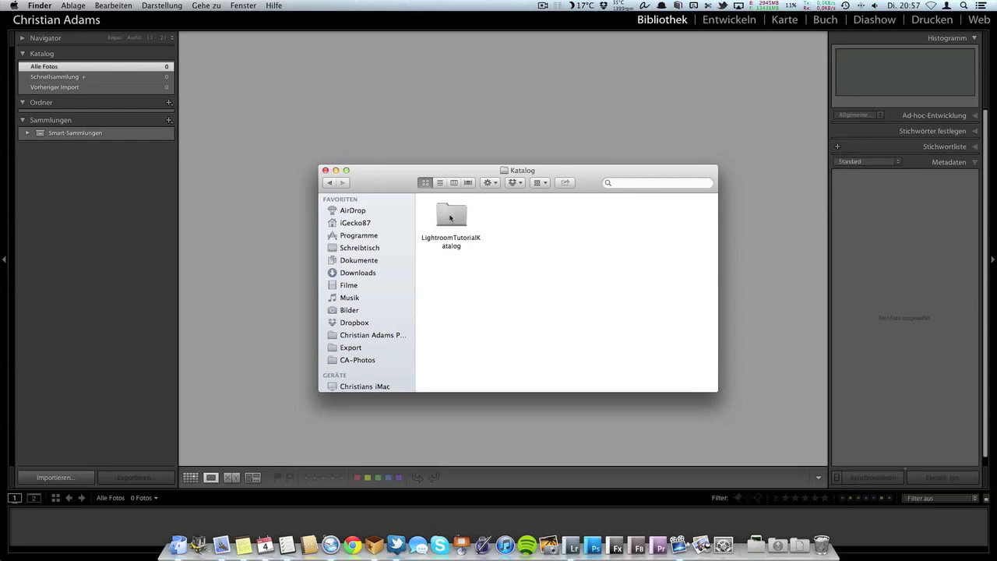
double_click(453, 220)
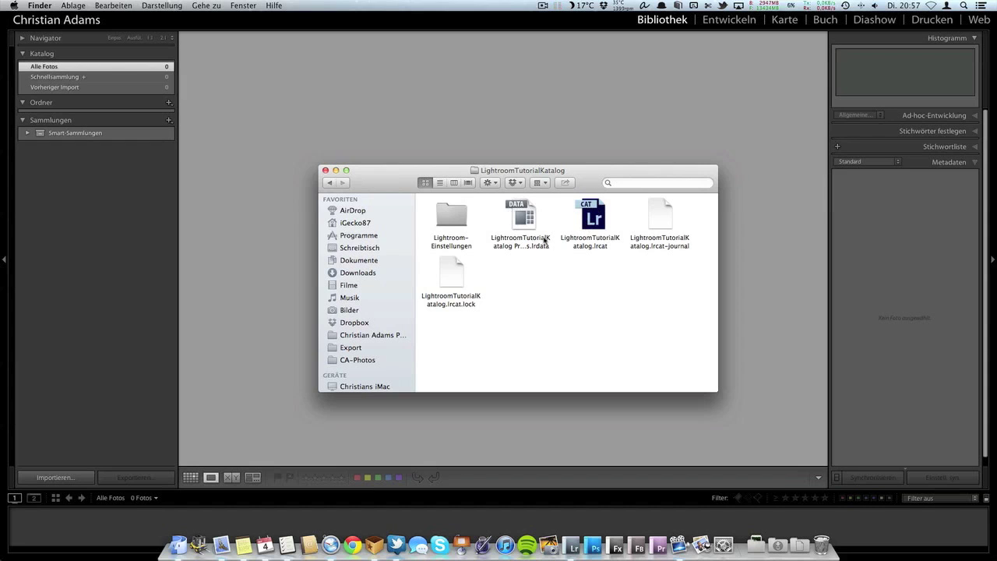
click(521, 246)
key(space)
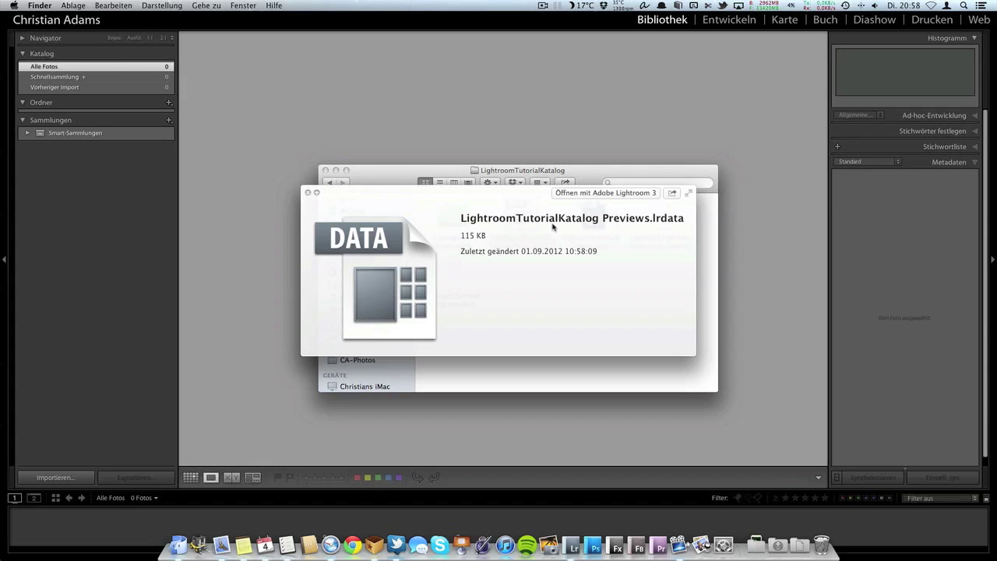
key(space)
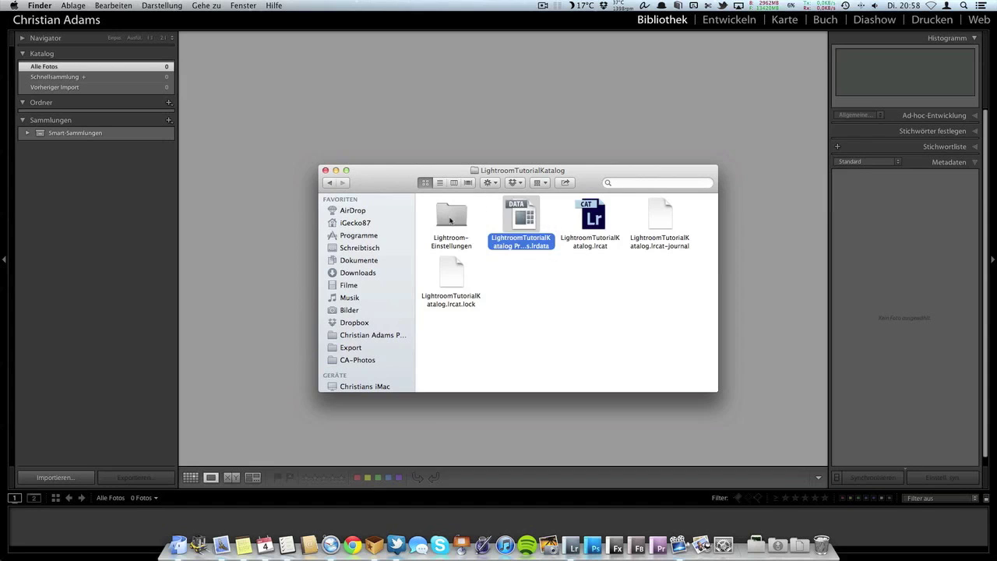
double_click(452, 215)
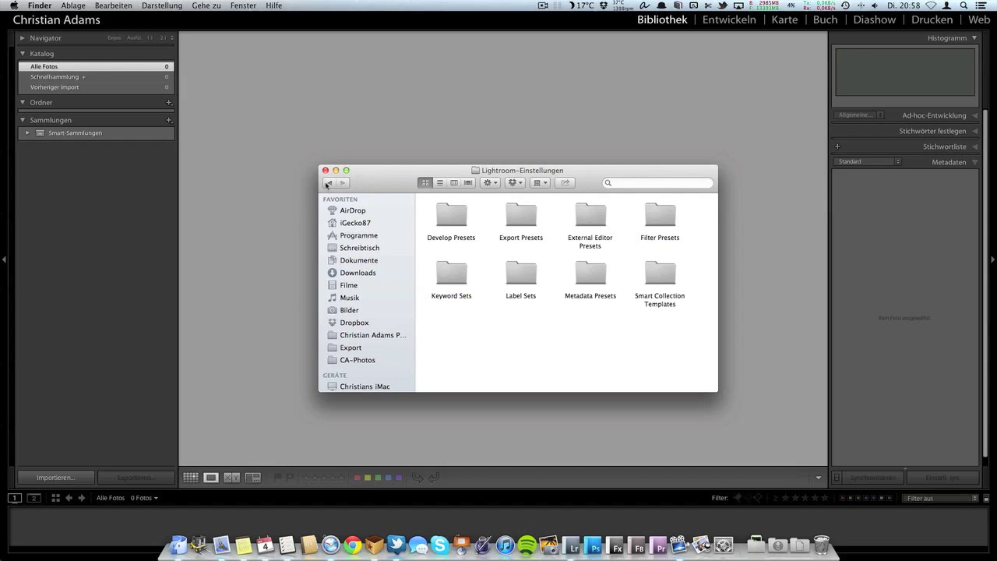
click(328, 182)
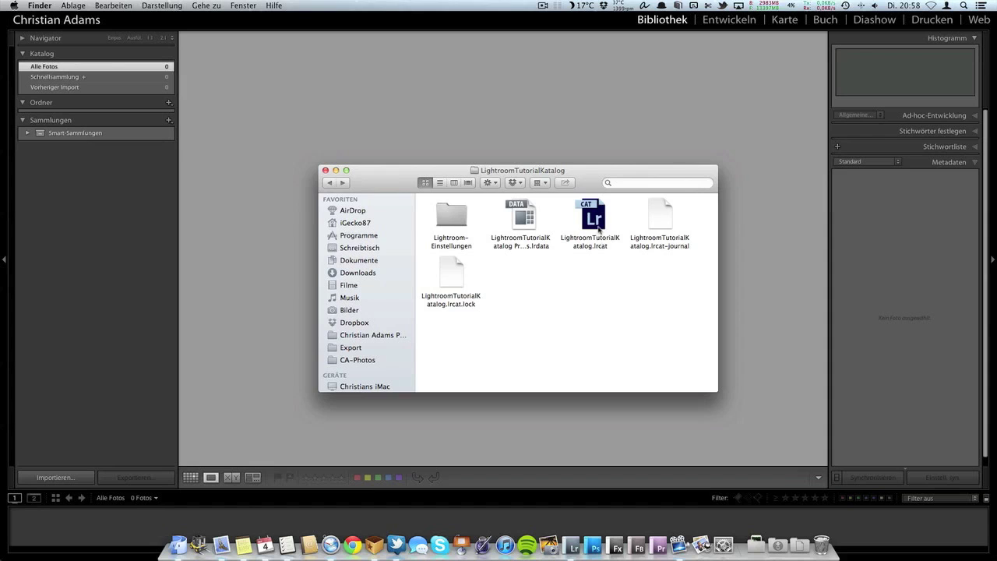
Close the Finder catalog window and bring up the Lightroom menu over the empty Bibliothek
click(326, 171)
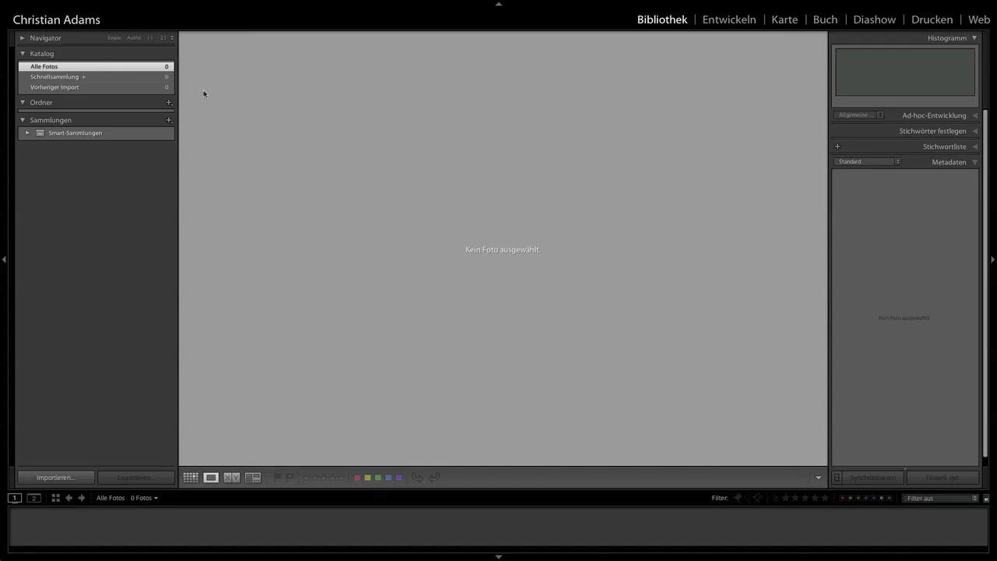
click(86, 5)
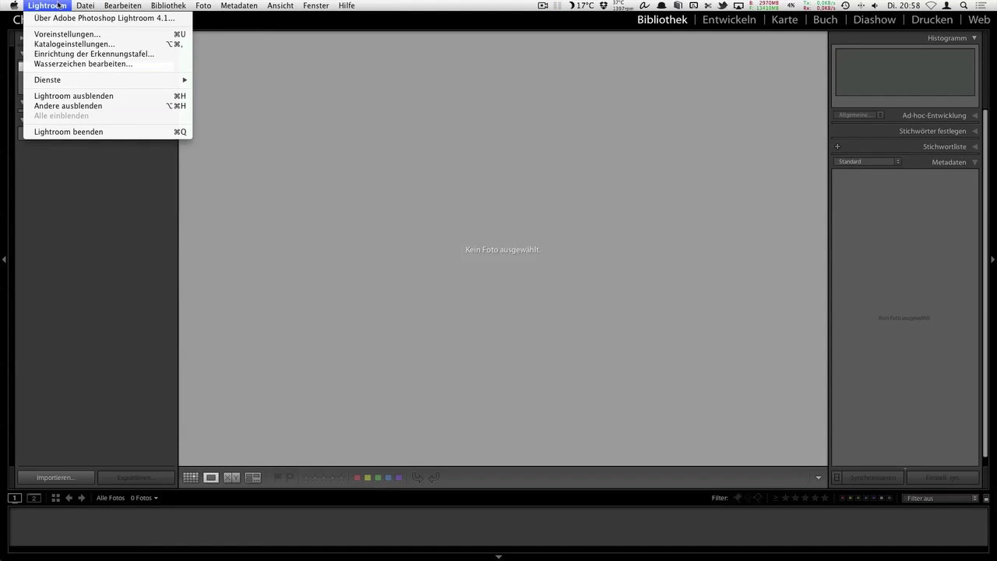
Review the Allgemein preferences, leaving the startup catalog at 'Zuletzt geöffneten Katalog laden'
click(189, 35)
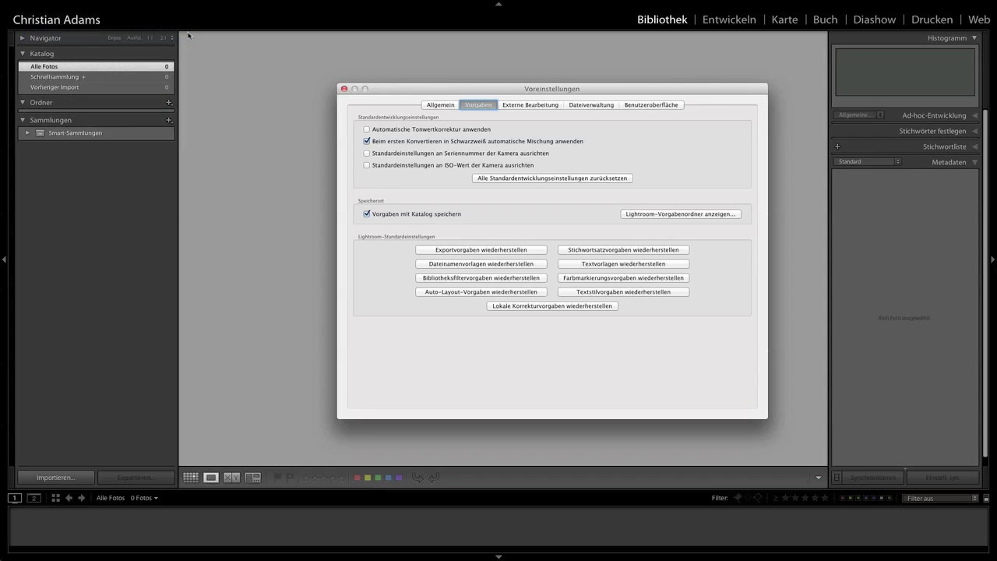
click(449, 108)
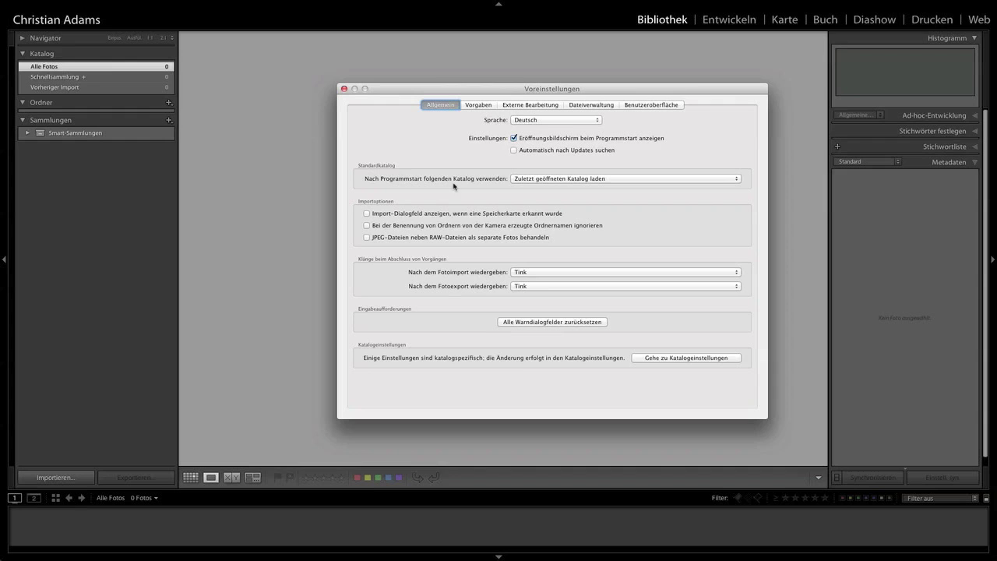
mouse_move(625, 178)
click(615, 181)
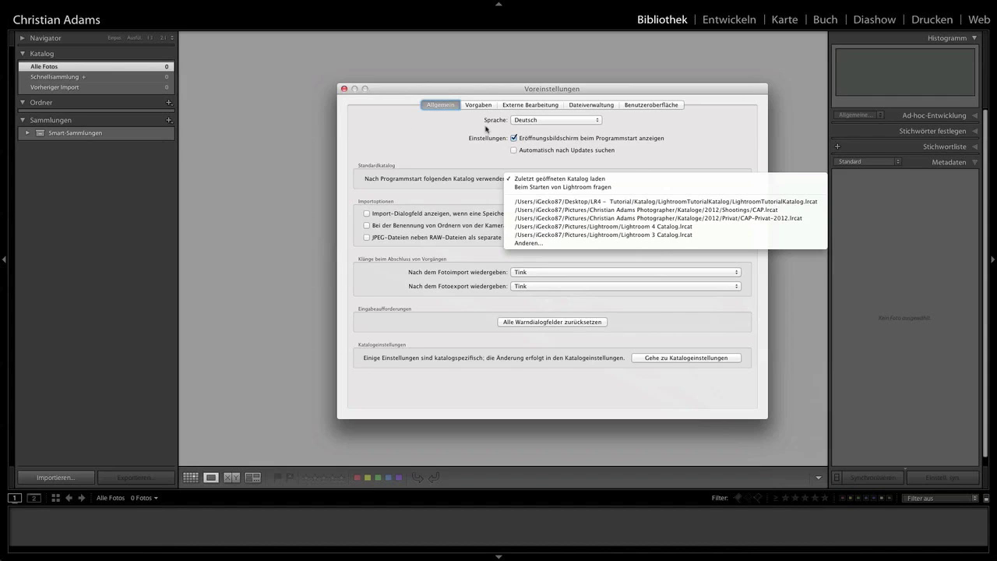
click(382, 117)
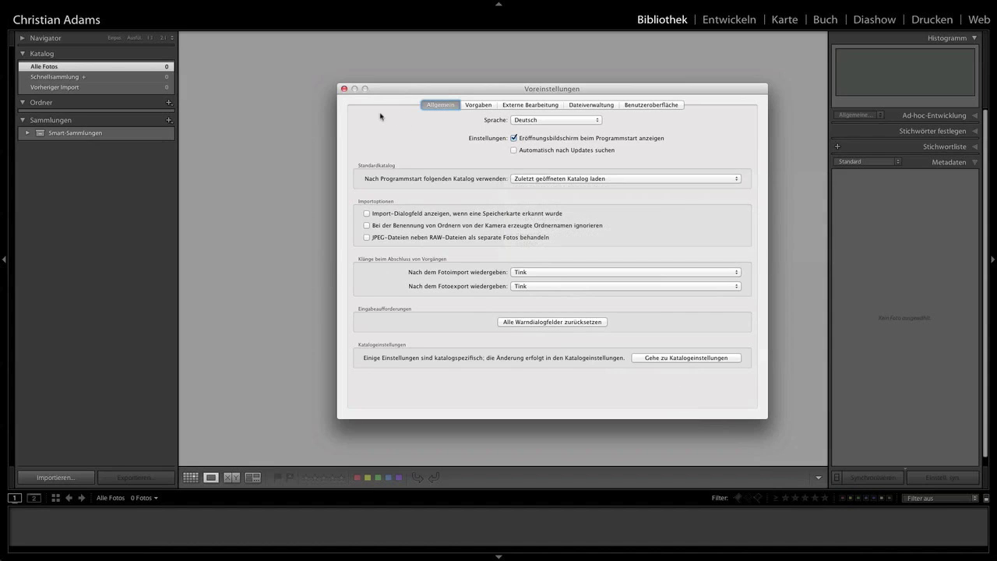
Close the Voreinstellungen dialog, back to the Bibliothek with 0 photos in Alle Fotos
click(344, 88)
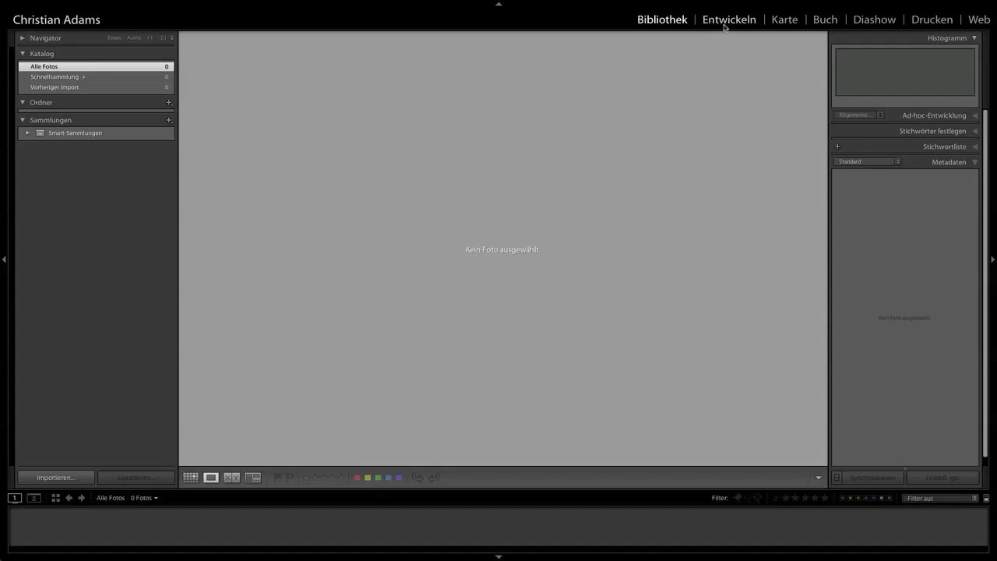
Switch from Bibliothek via Entwickeln to the Drucken module's blank print page
click(724, 26)
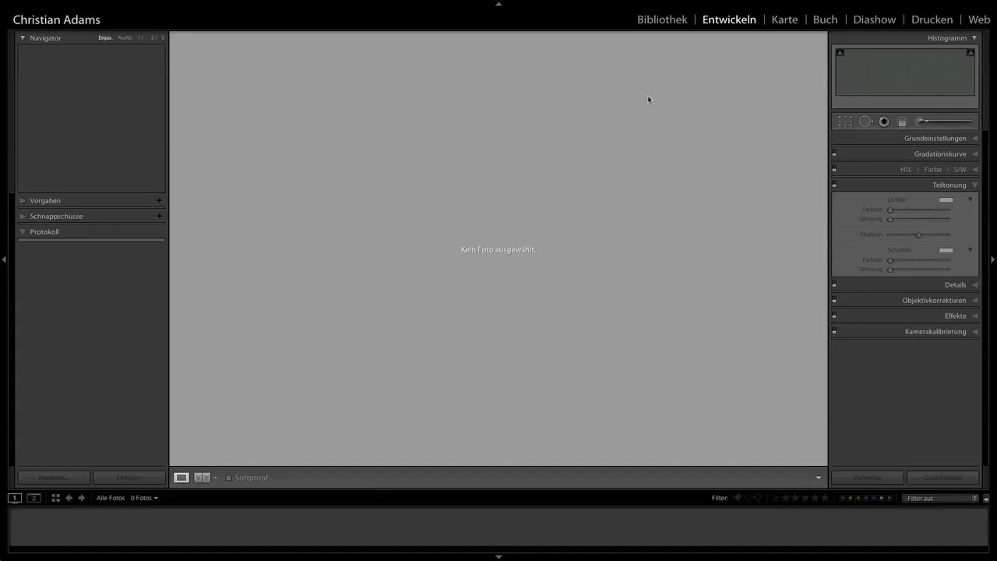
click(933, 20)
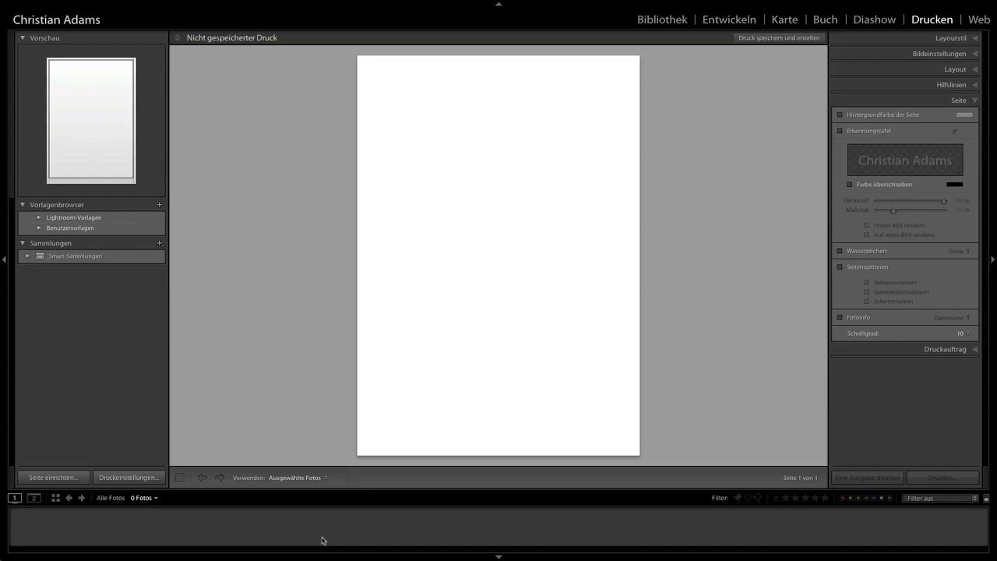
Switch back to the Bibliothek module showing the empty catalog
click(678, 24)
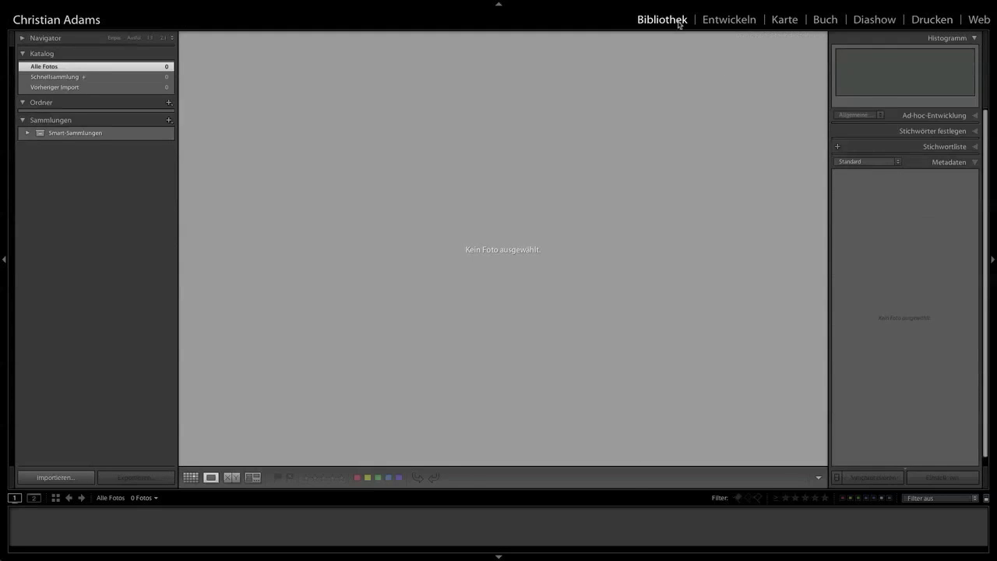